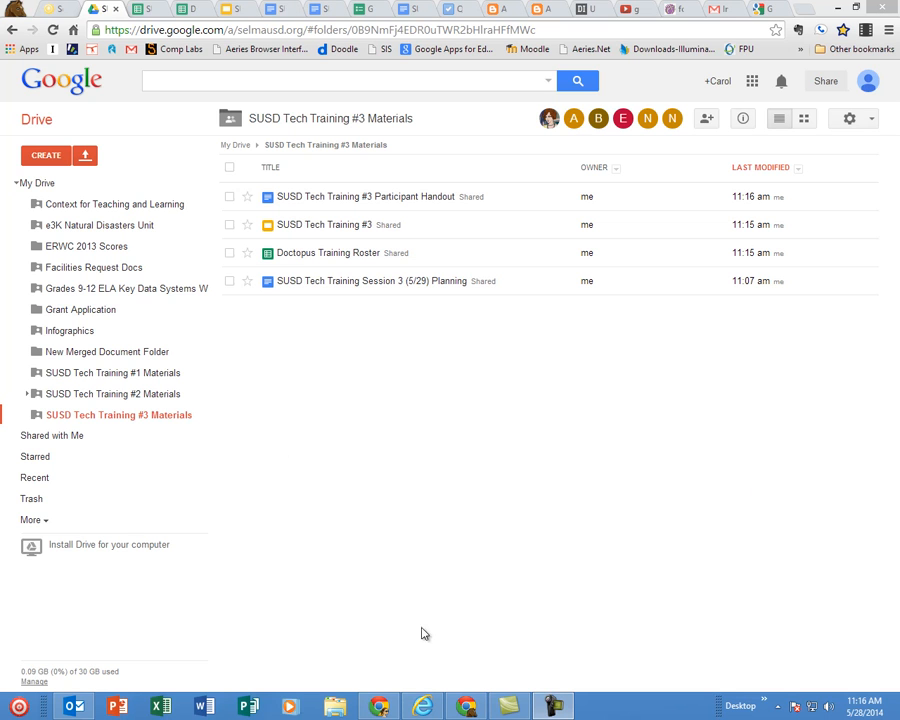
- Create a form titled "Sample" with the Default theme in the shared folder and turn on automatic collection of respondents' usernames
left_click(48, 157)
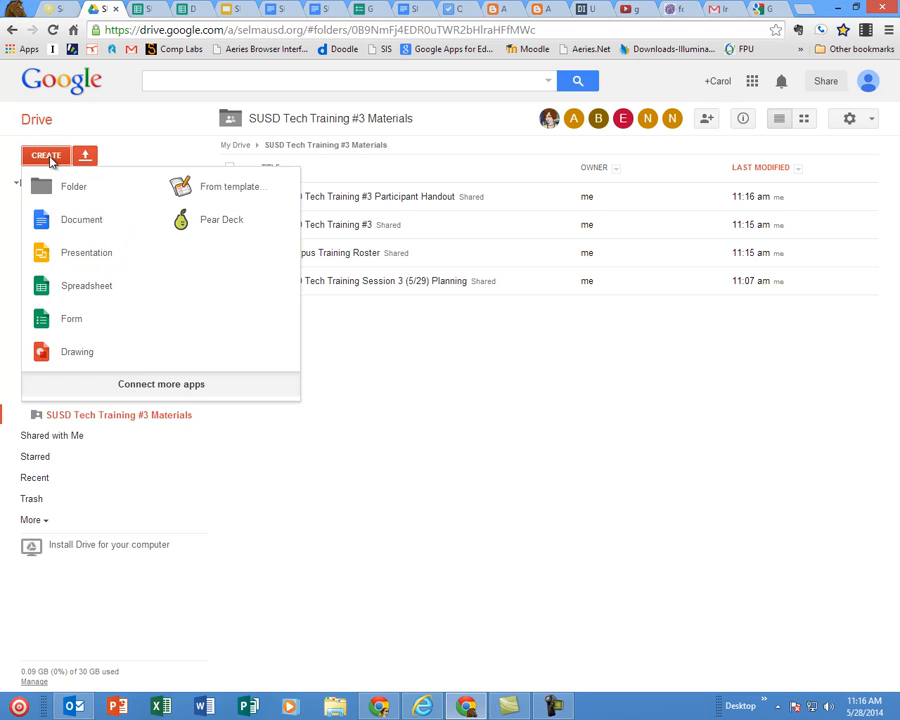
left_click(74, 318)
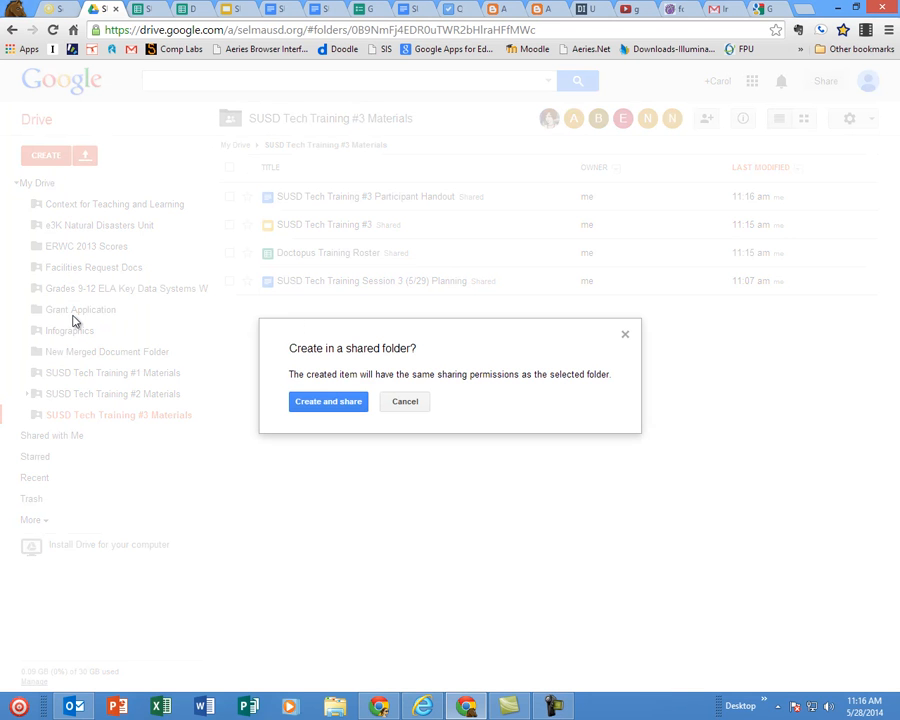
left_click(328, 402)
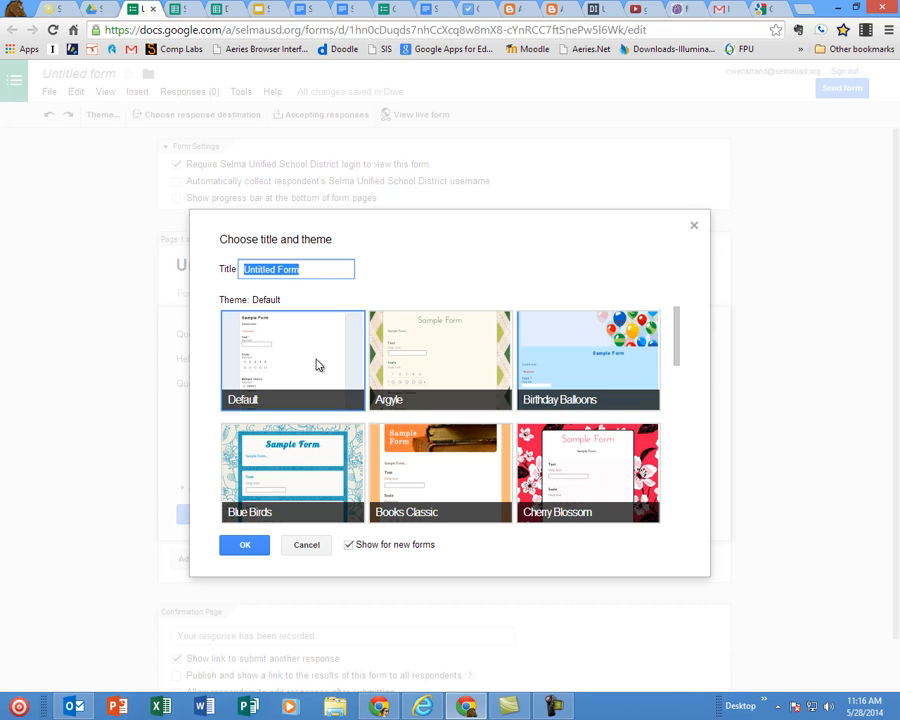
type("Sample")
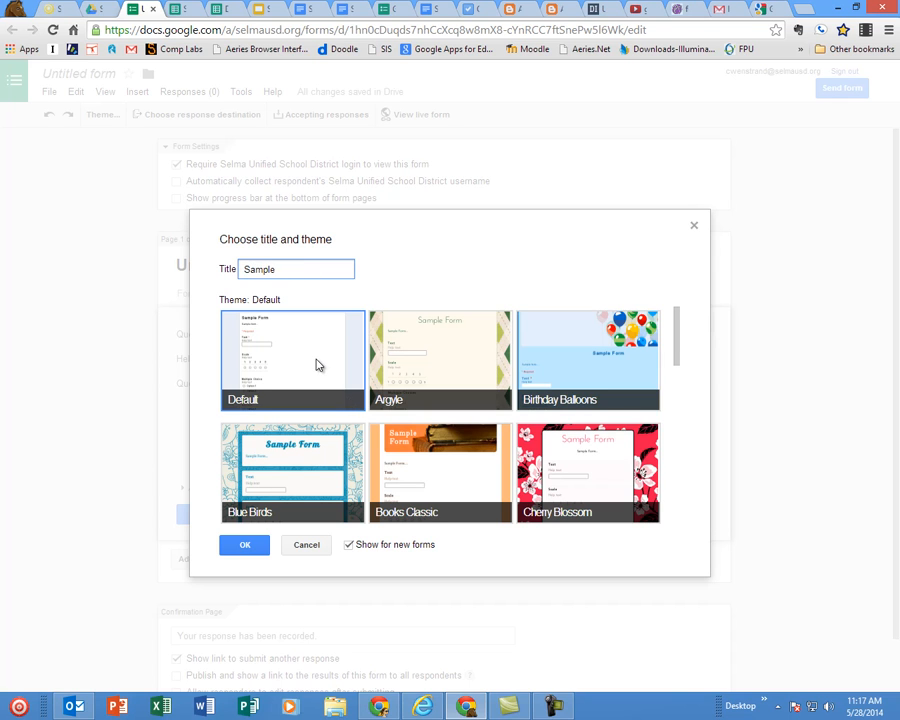
left_click(237, 545)
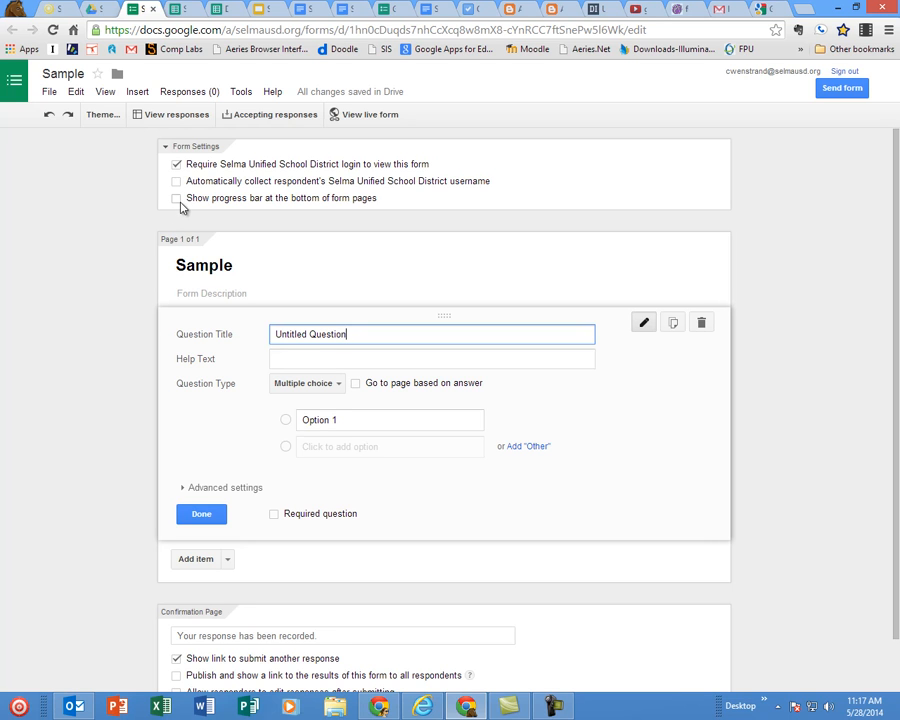
left_click(176, 183)
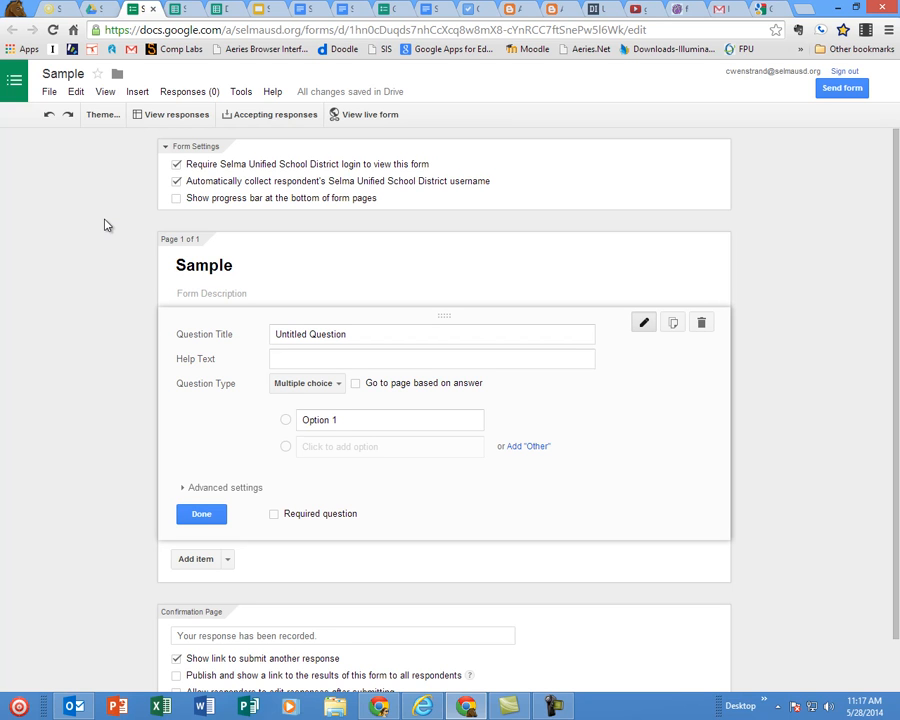
- Make the first question a required Text question titled "First Name"
left_click_drag(360, 334, 177, 329)
type("C")
key("BackSpace")
type("First Na")
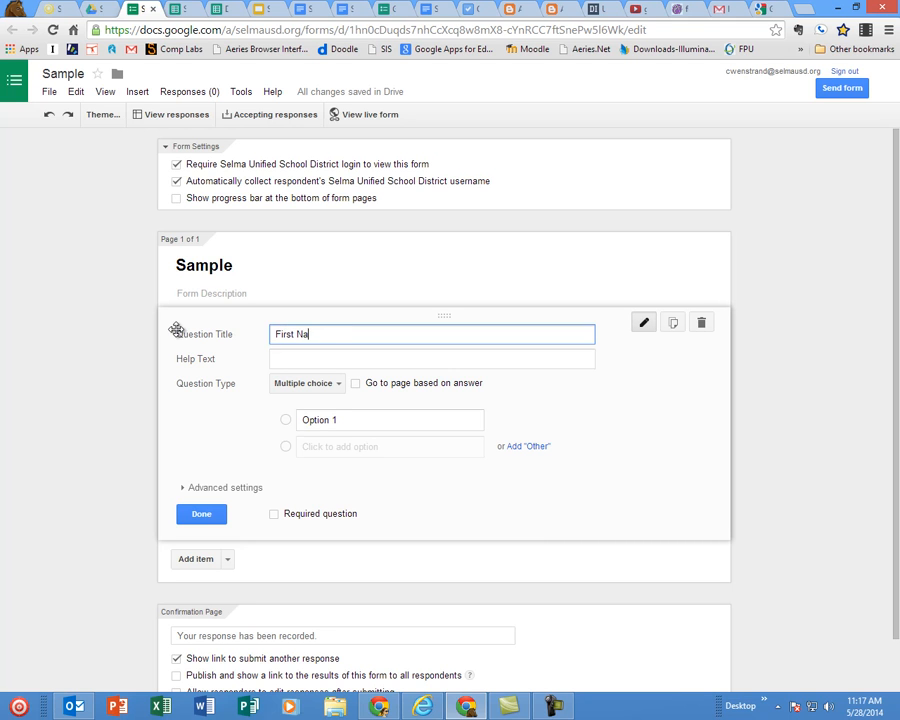
type("me")
left_click(340, 385)
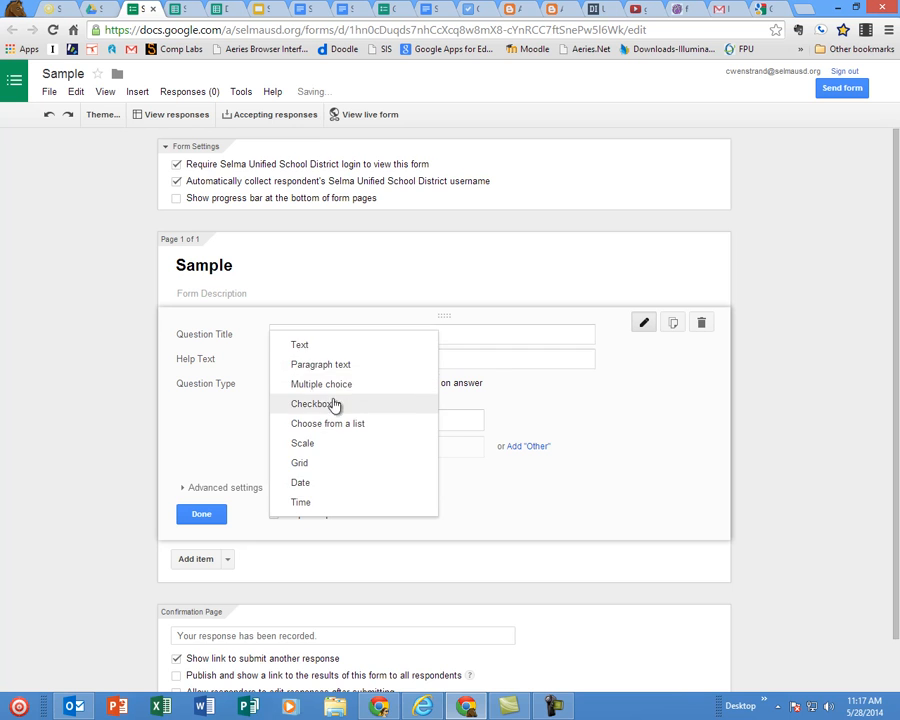
left_click(305, 347)
left_click(275, 481)
- Duplicate the First Name question and retitle the copy "Last Name"
left_click(673, 323)
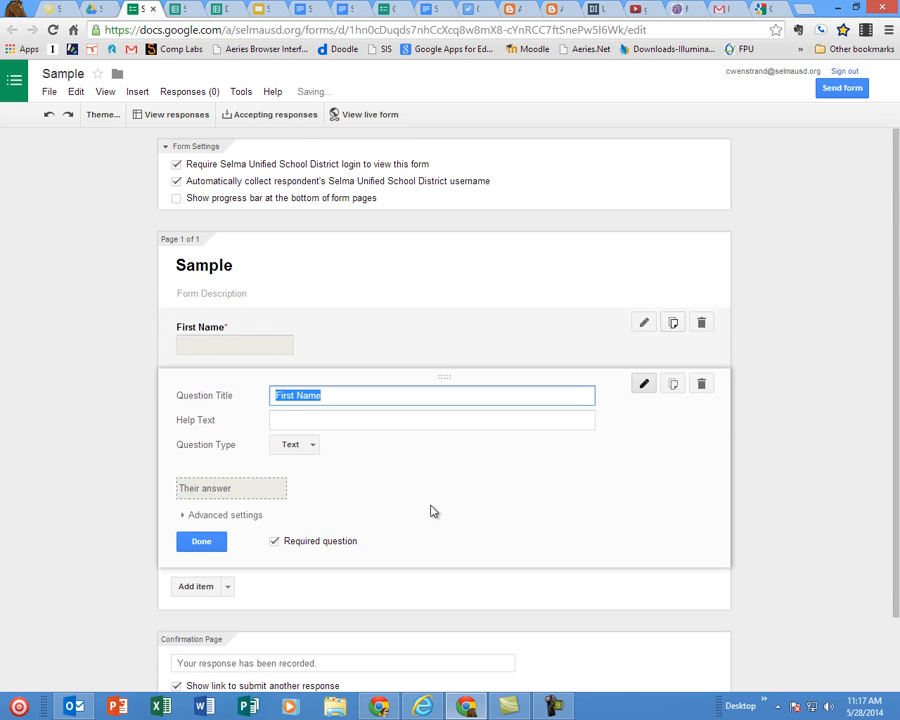
left_click_drag(298, 396, 248, 396)
type("Las")
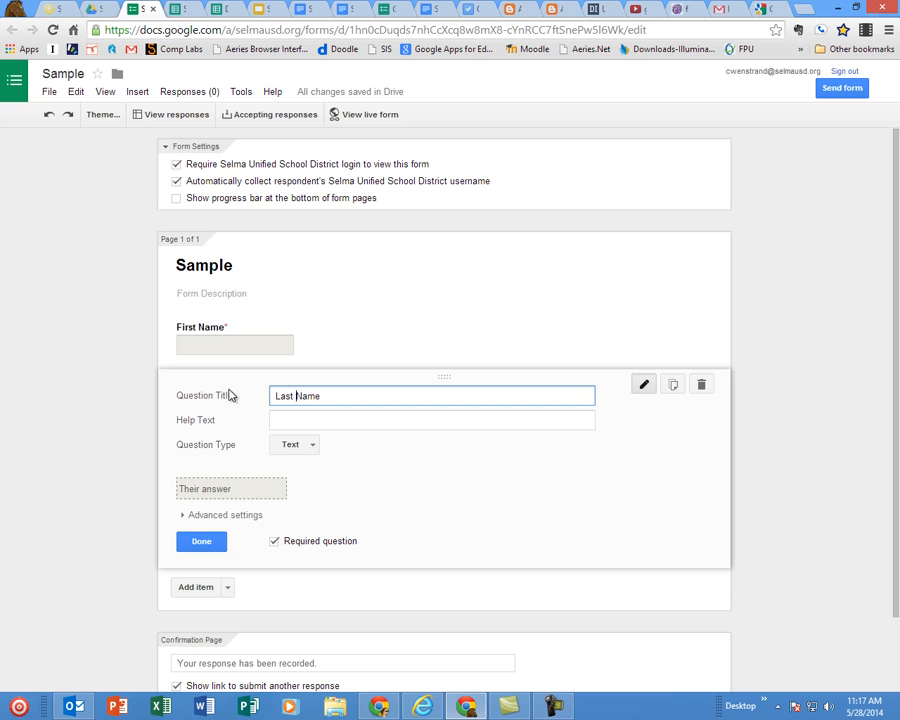
left_click(195, 545)
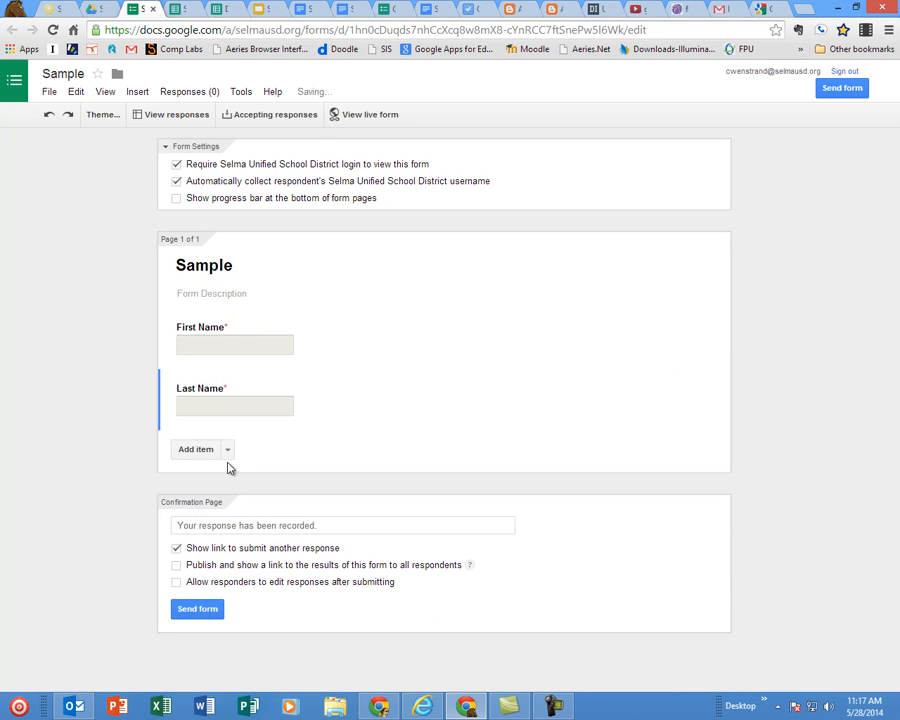
- On the confirmation page, turn off the link to submit another response and set the message to "Thank you"
left_click(177, 549)
left_click(357, 522)
type("Thanky ou")
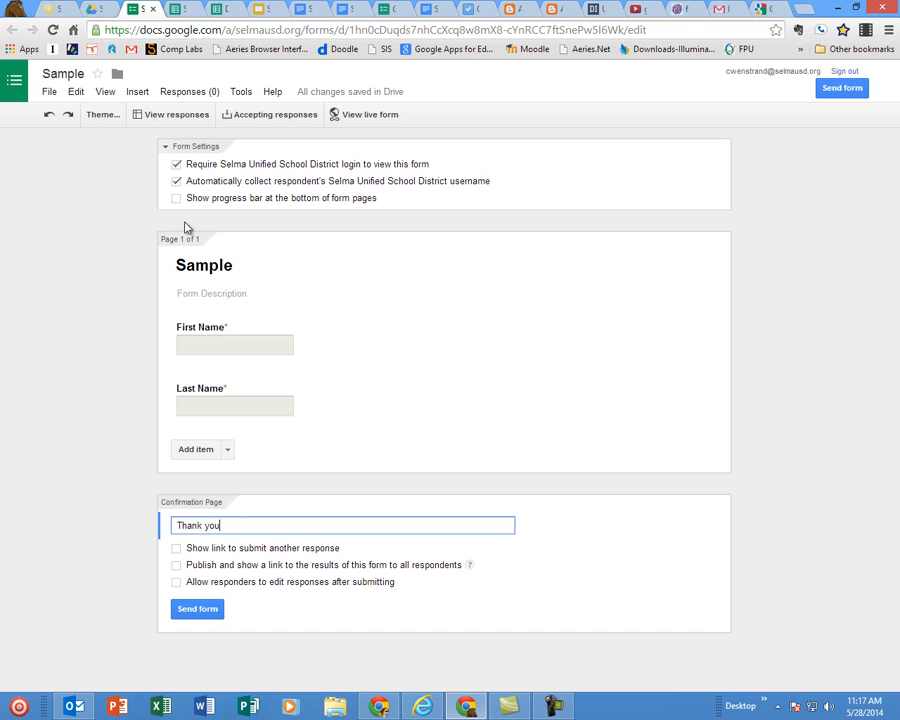
- Open the live form and submit a response with the respondent's first name and last name
left_click(367, 116)
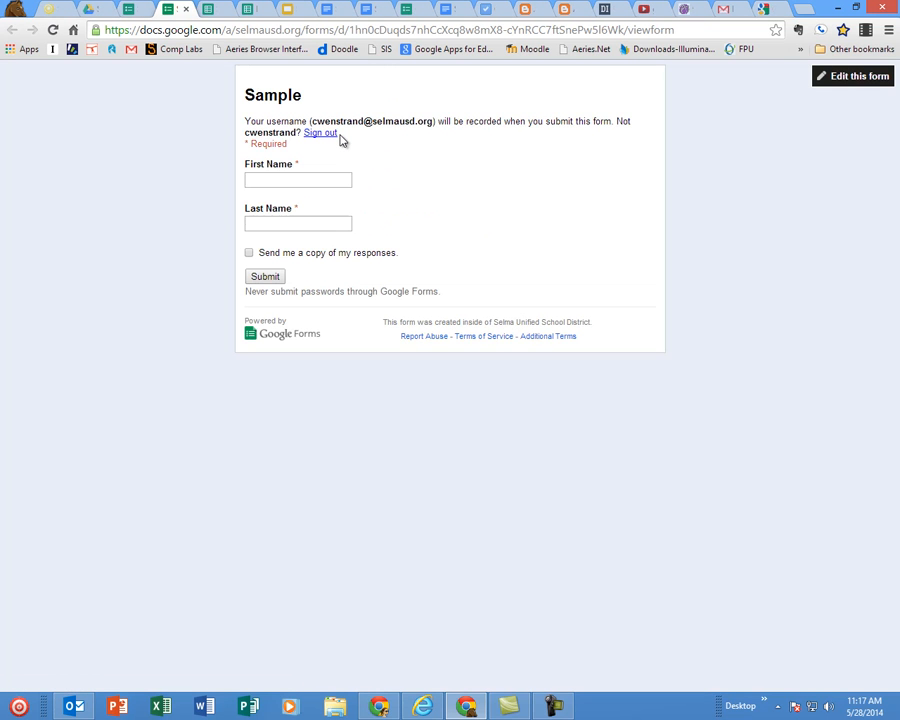
left_click(323, 181)
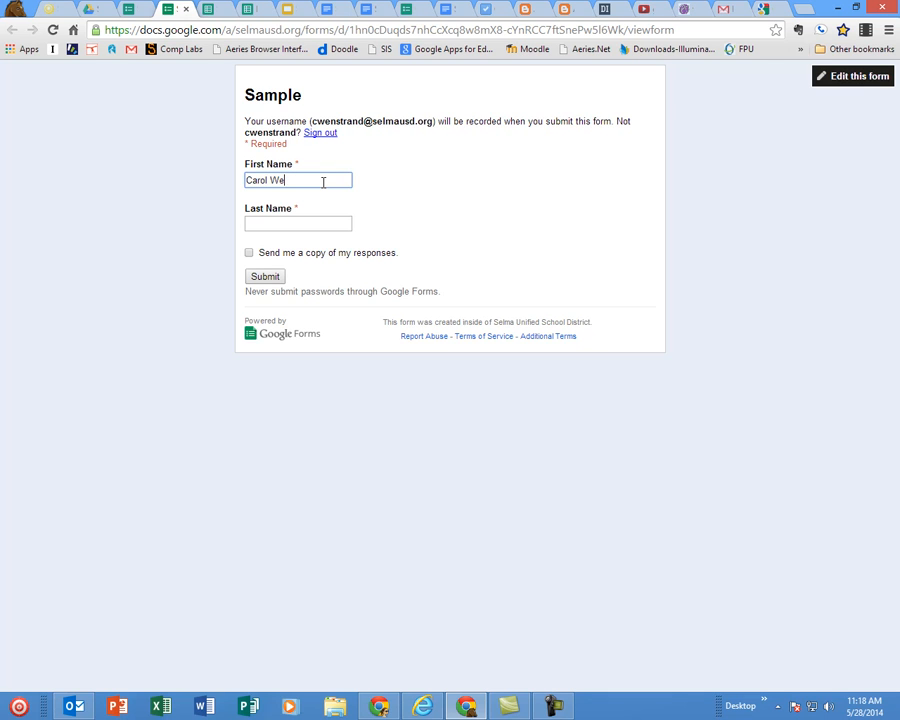
key("Tab")
type("Wenst")
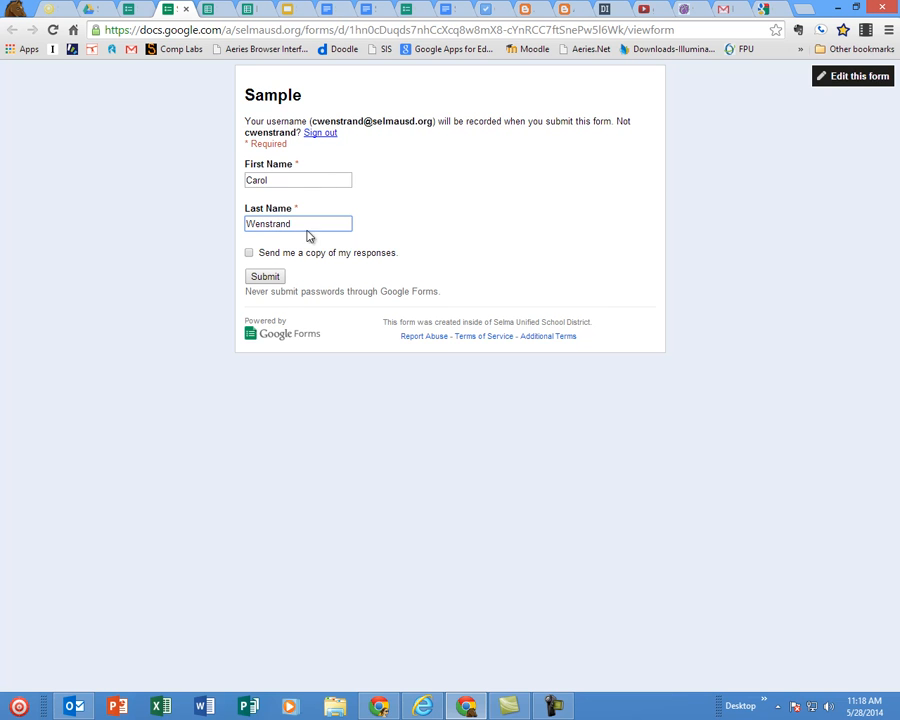
left_click(267, 278)
- Open the Sample form's responses spreadsheet from the form editor and widen the Username column to fit the full address
left_click(127, 10)
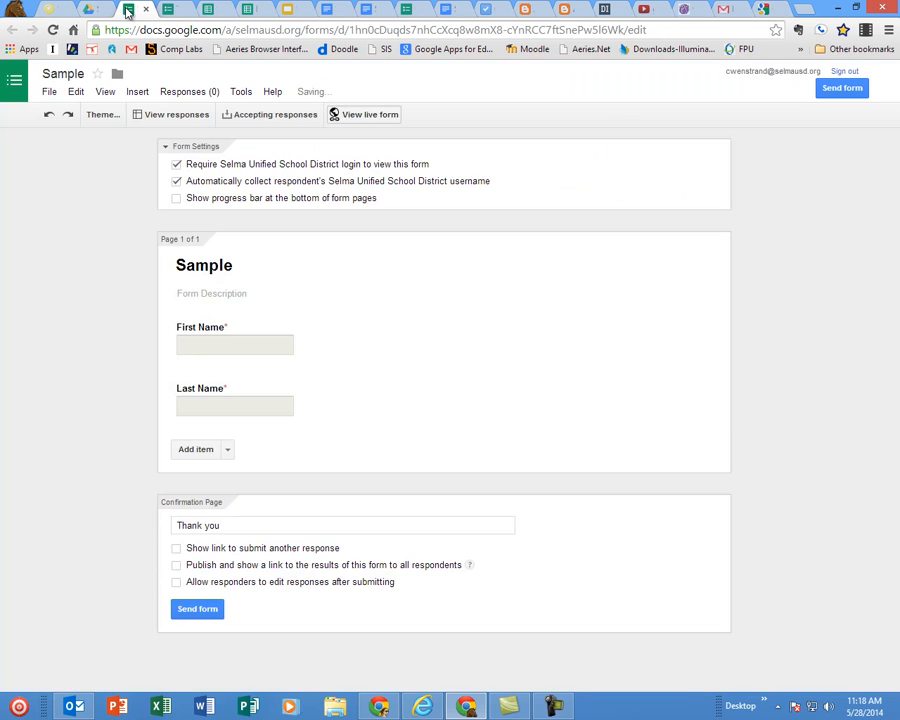
left_click(176, 114)
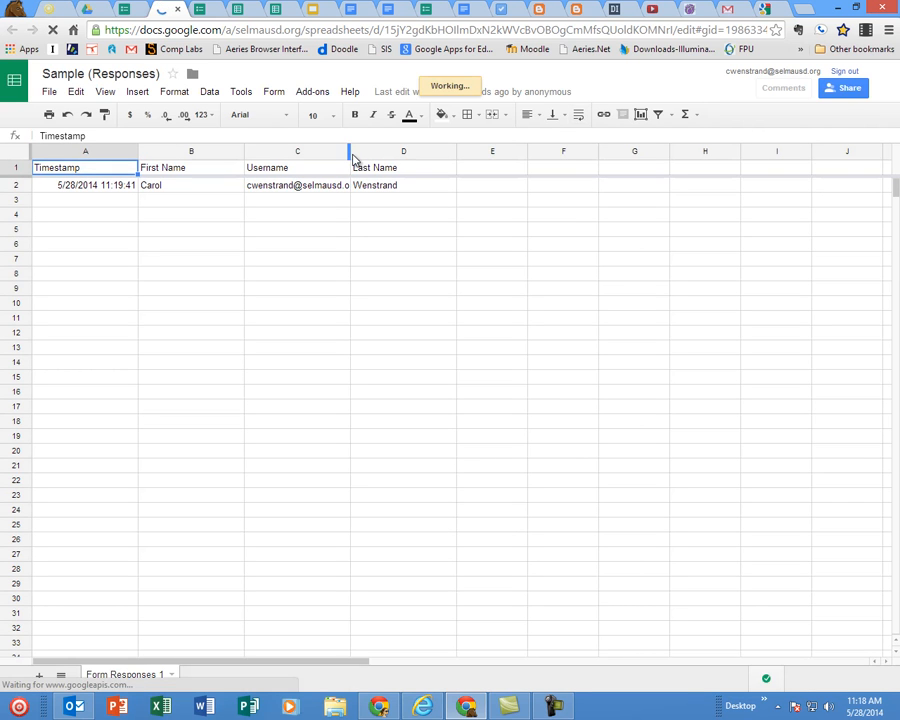
left_click_drag(348, 151, 437, 157)
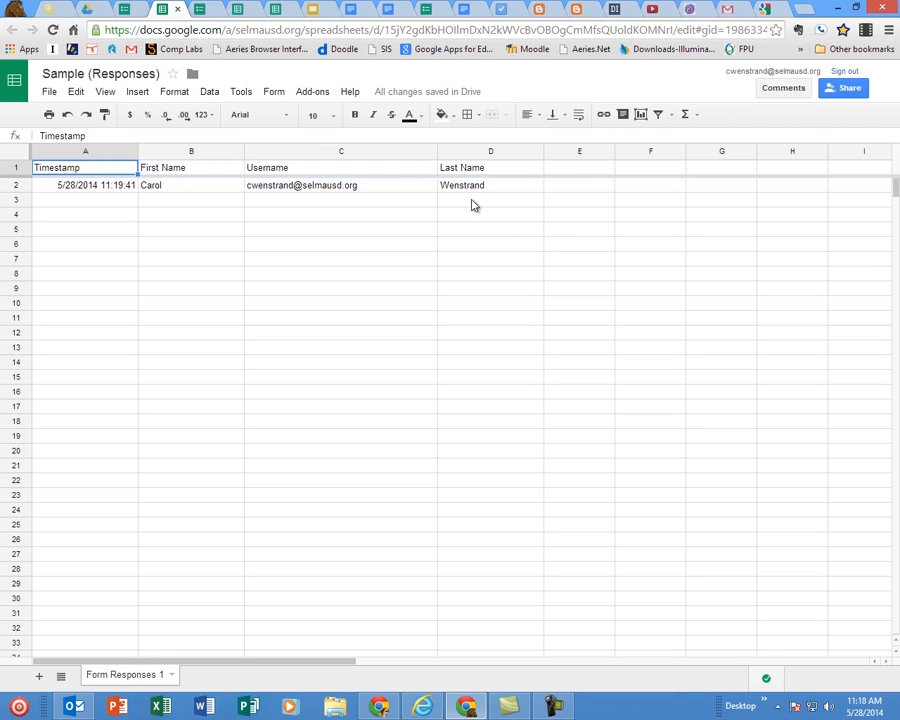
- Close the Sample responses, form editor and confirmation pages and the "Let's Go Google" responses spreadsheet, leaving the Doctopus Training Roster open
left_click(179, 10)
left_click(141, 11)
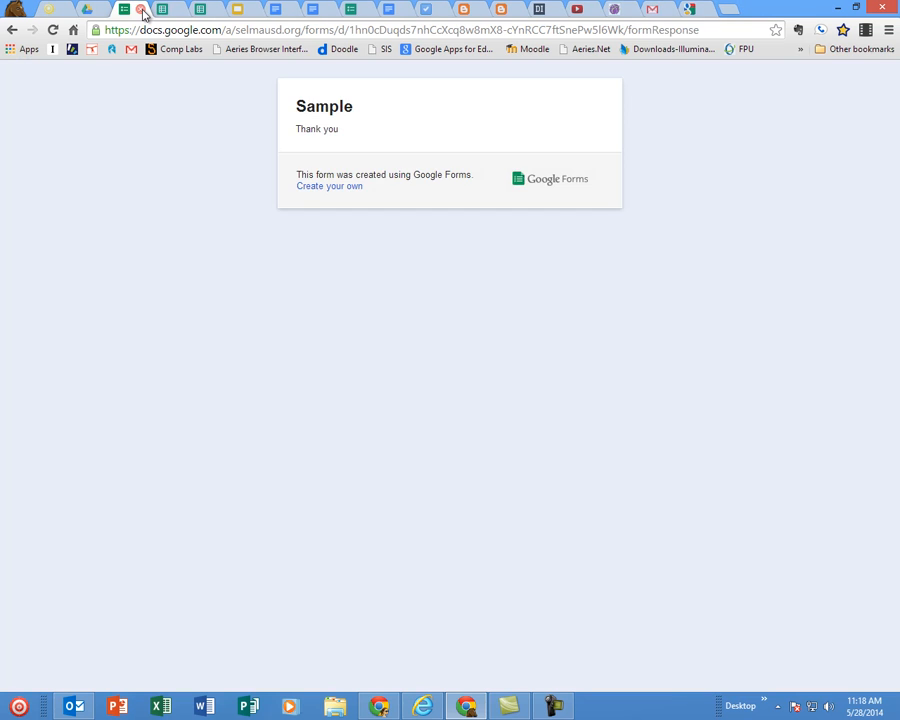
left_click(139, 10)
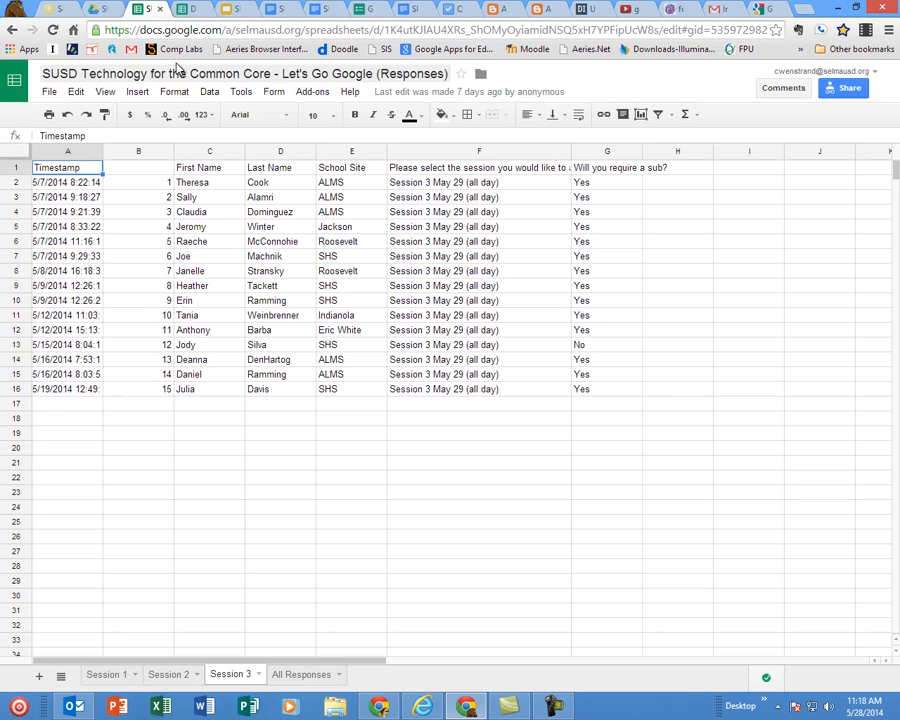
left_click(160, 10)
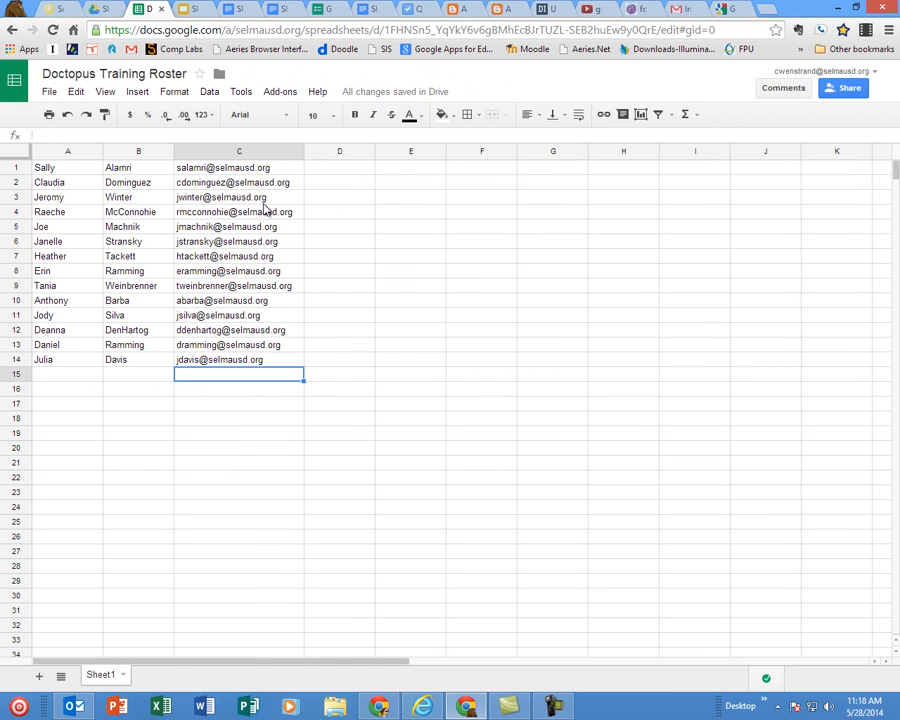
- Copy the e-mail addresses in C1:C14 of the Doctopus Training Roster and open contacts.google.com in a new tab
left_click_drag(252, 172, 265, 364)
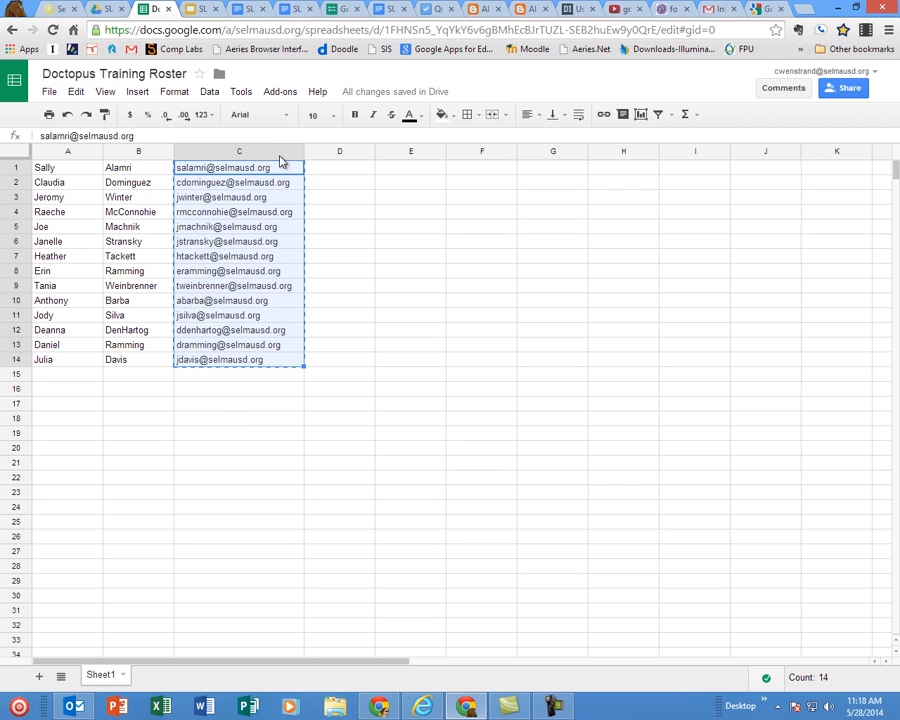
left_click(798, 10)
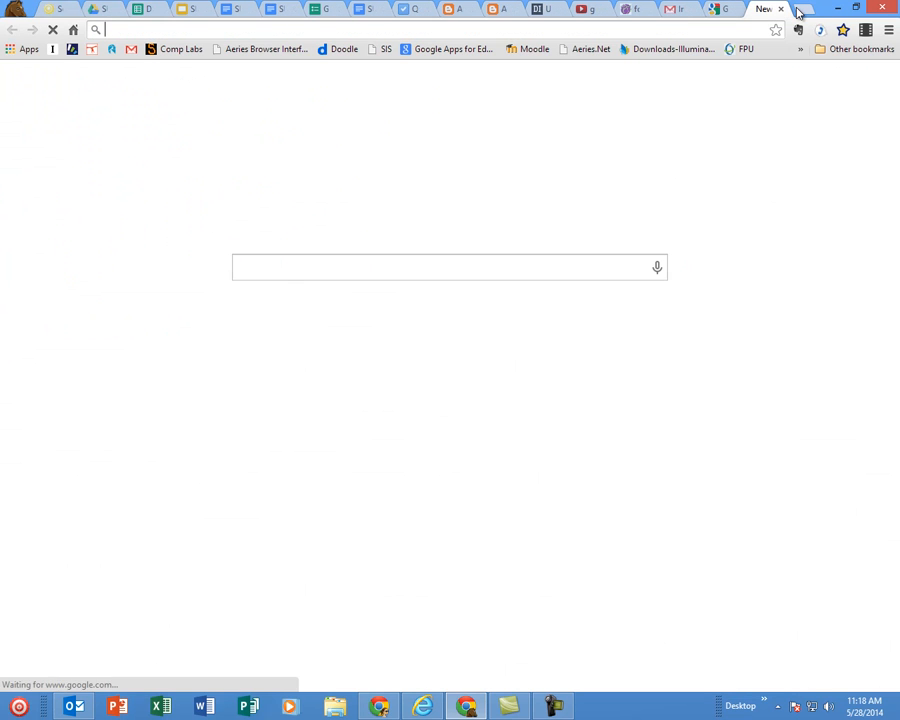
type("contacts.google.com")
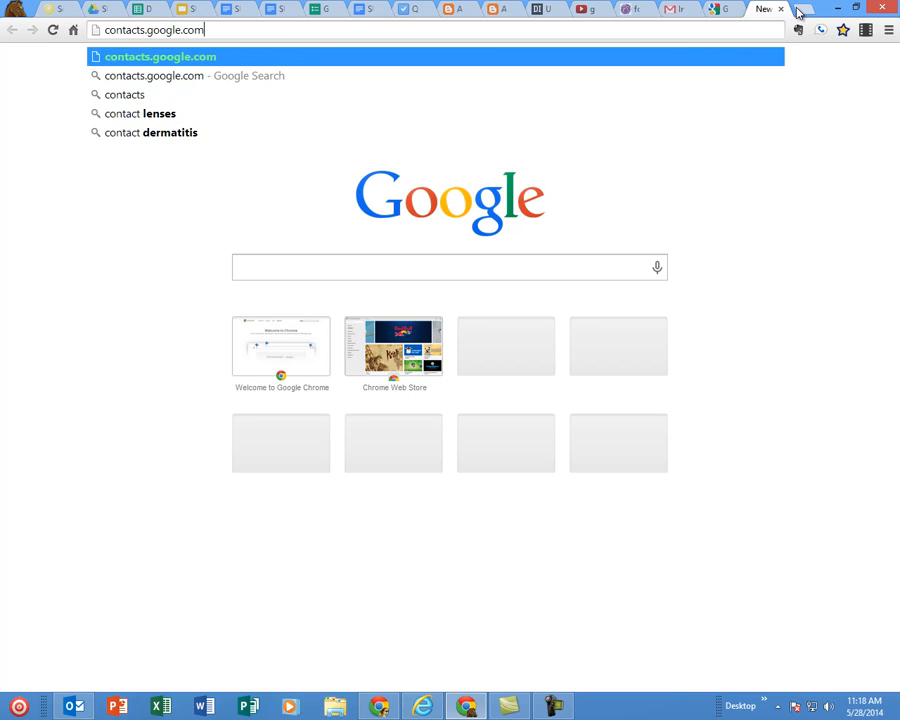
key("Return")
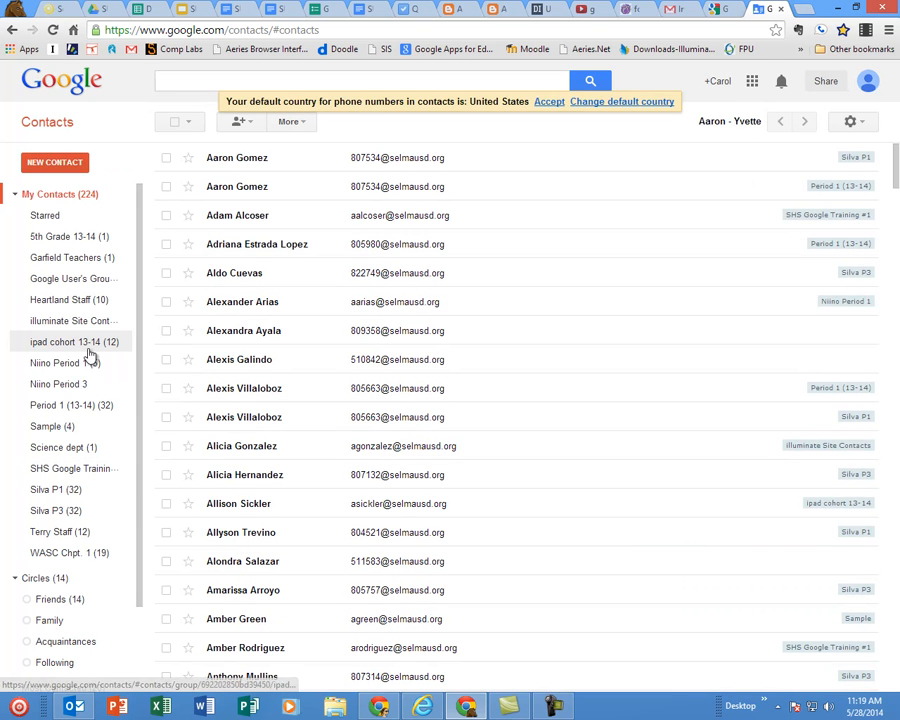
- Create a new contact group named "SUSD Training #3"
scroll(140, 360, "down", 2)
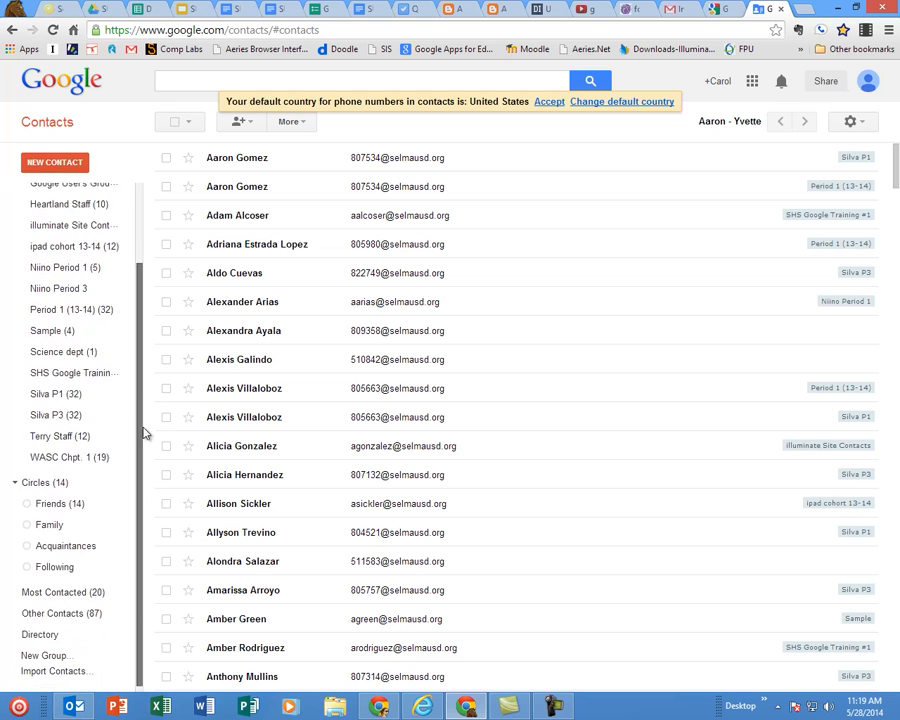
scroll(144, 420, "up", 2)
left_click_drag(141, 527, 137, 711)
left_click(40, 651)
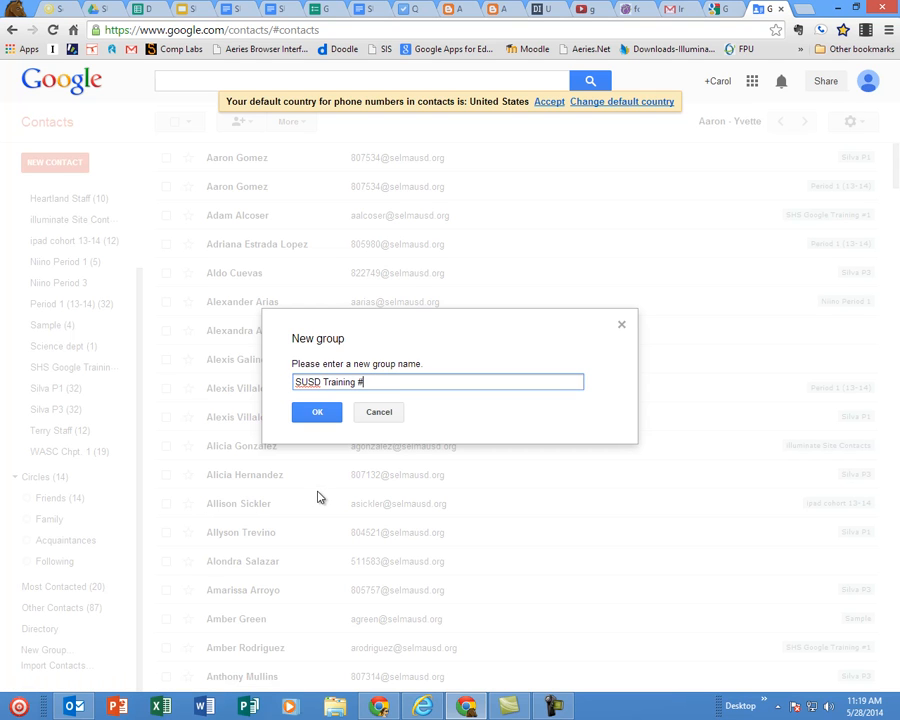
left_click(303, 413)
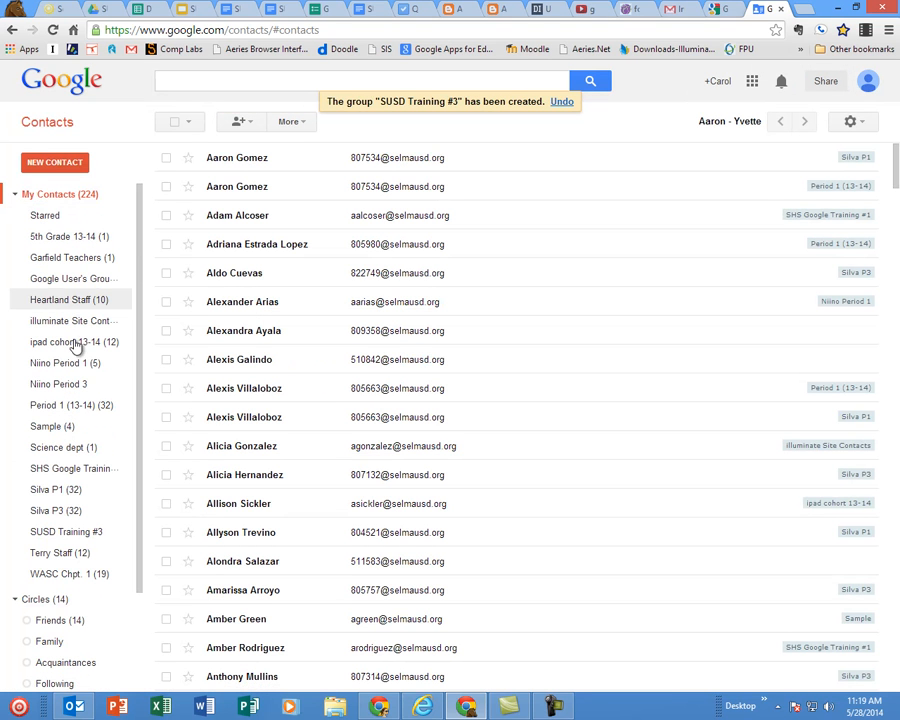
- Add the copied roster e-mail addresses as contacts to the SUSD Training #3 group
left_click(66, 532)
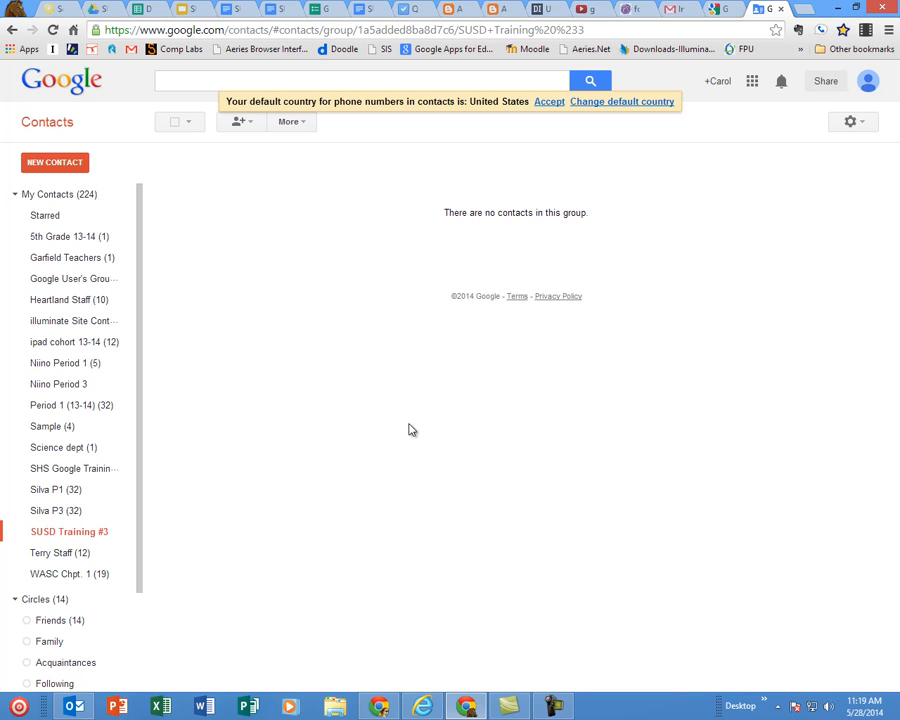
left_click(254, 125)
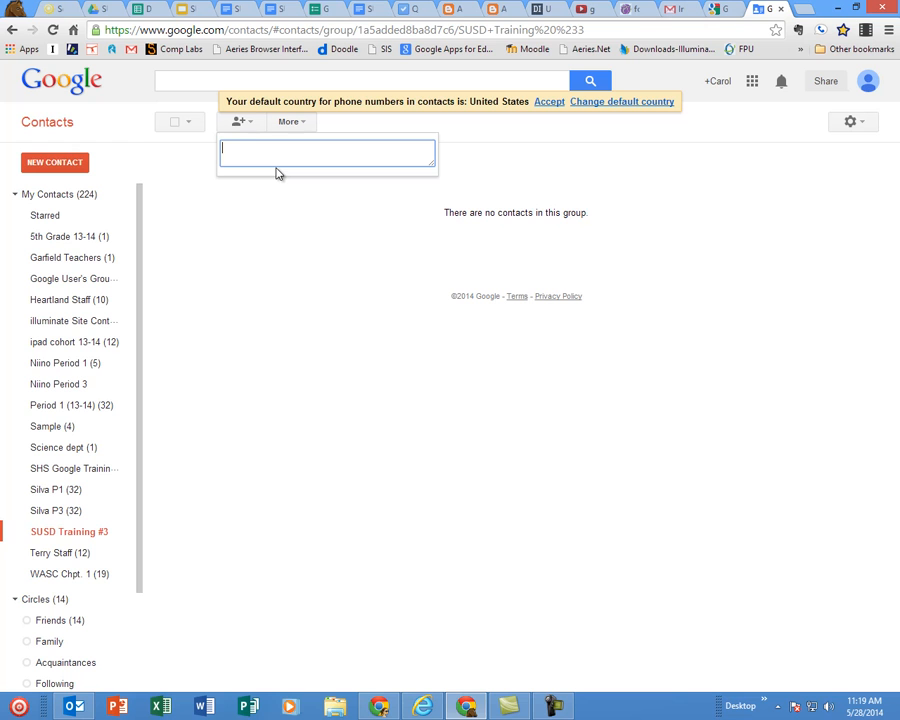
key("ctrl+v")
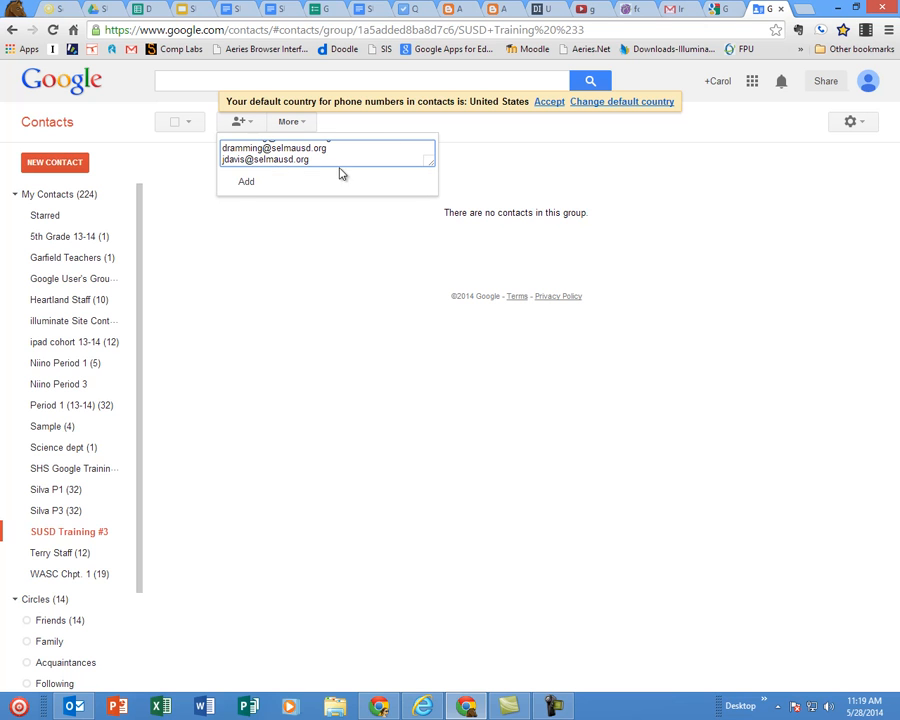
left_click(242, 185)
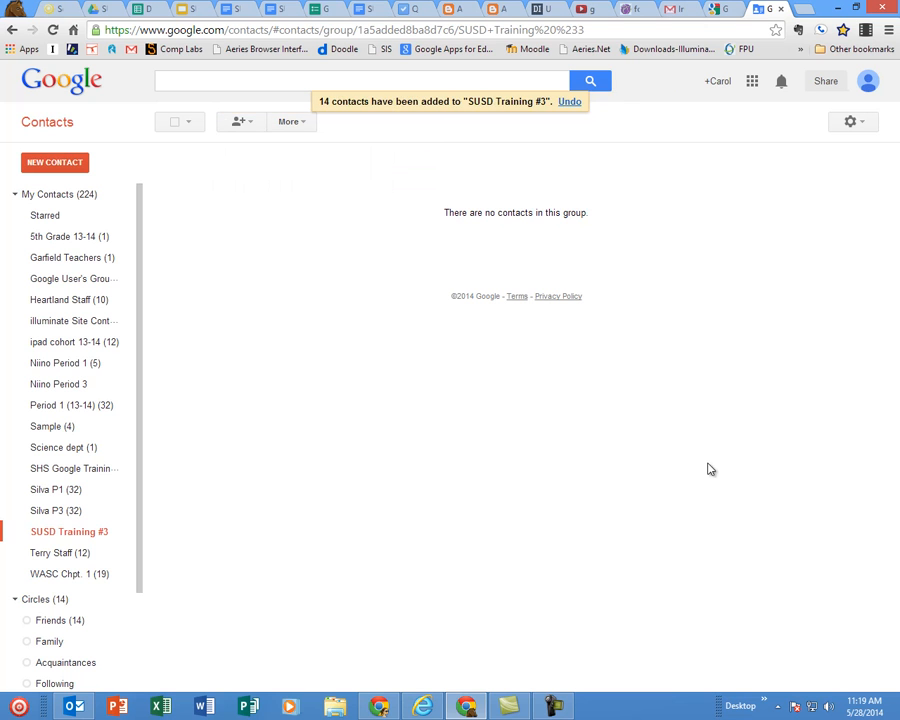